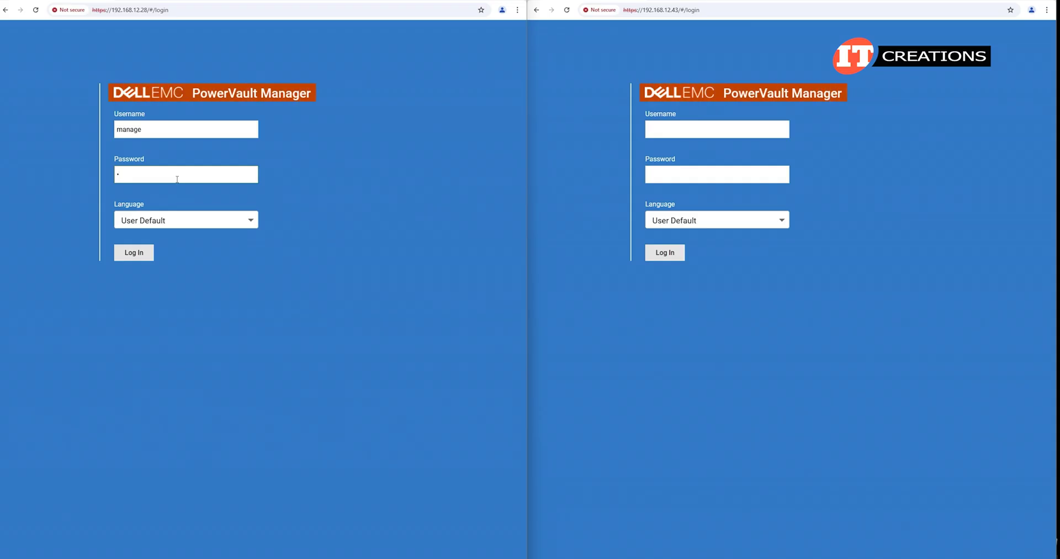
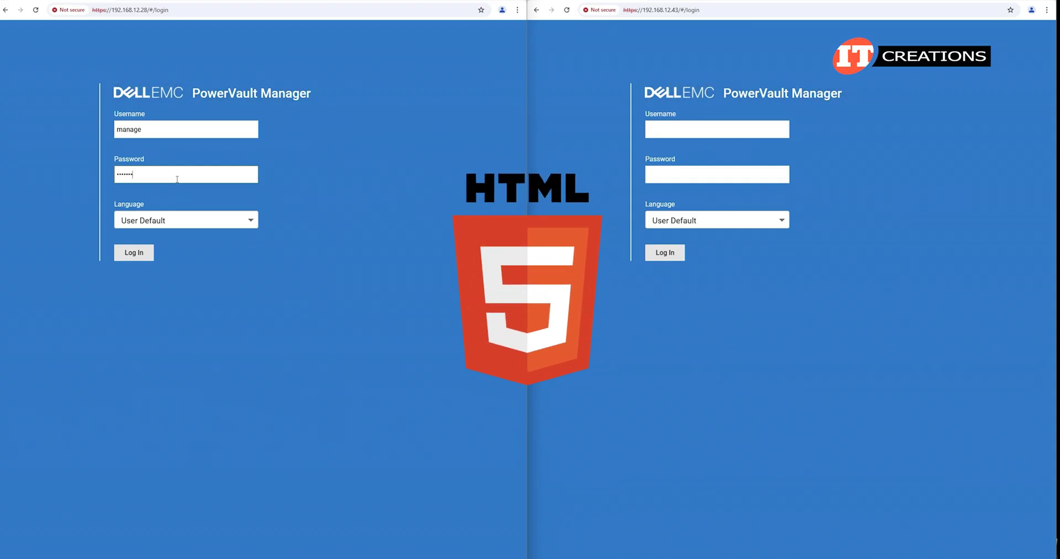
Enter the array's management password and log in to PowerVault Manager.
left_click(137, 258)
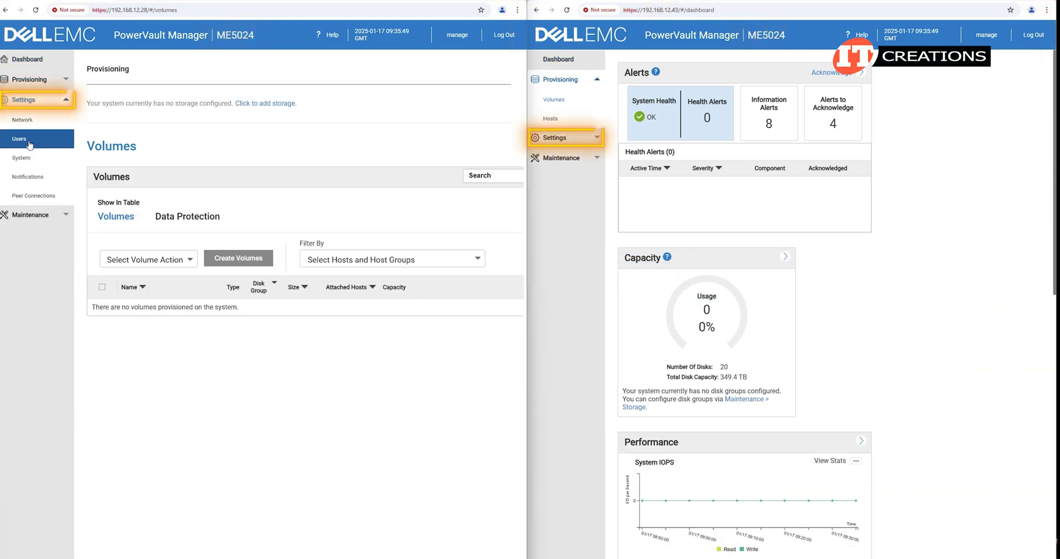
left_click(562, 140)
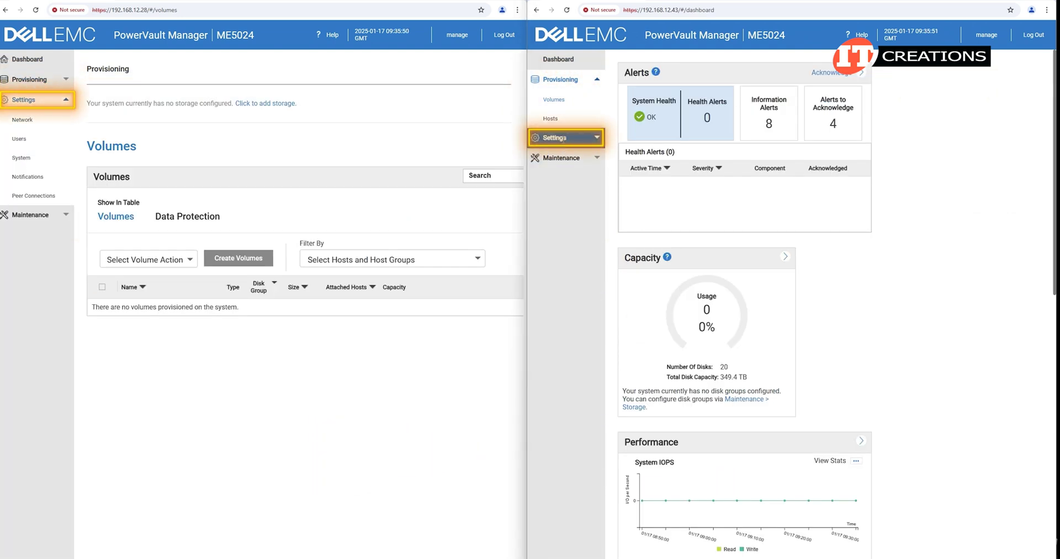
Review the Network, Users and System settings pages in both array windows.
left_click(562, 138)
left_click(39, 124)
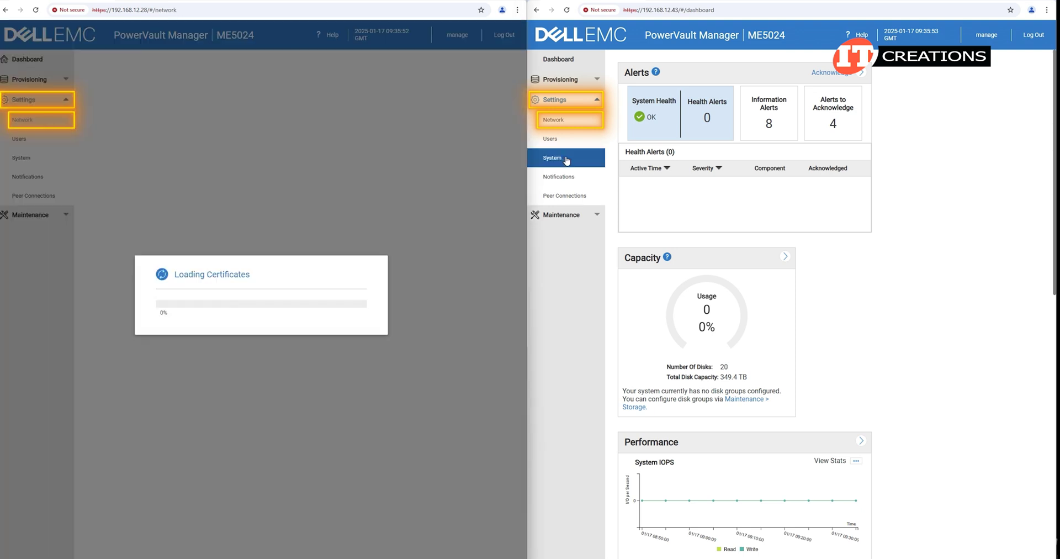
left_click(580, 119)
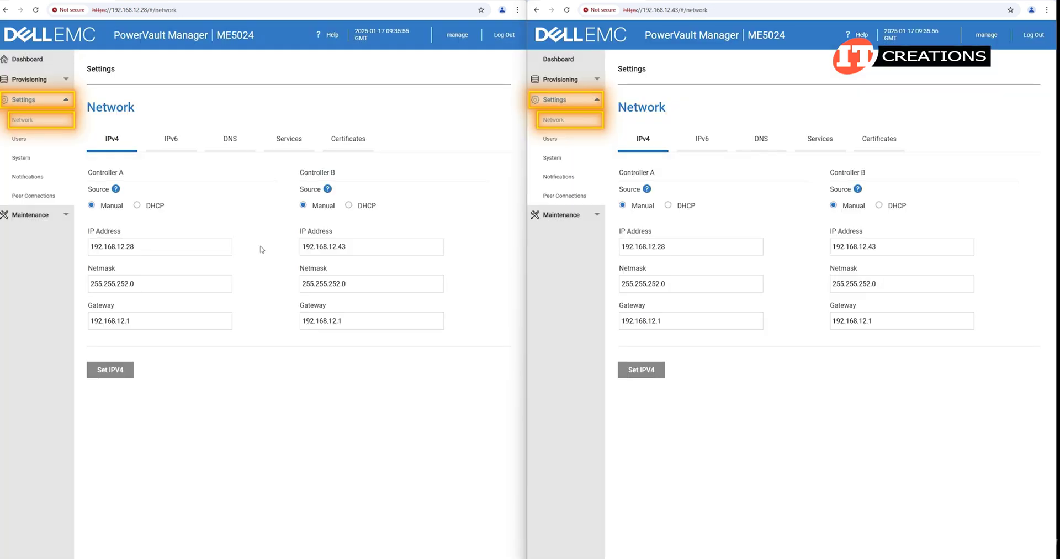
left_click(19, 139)
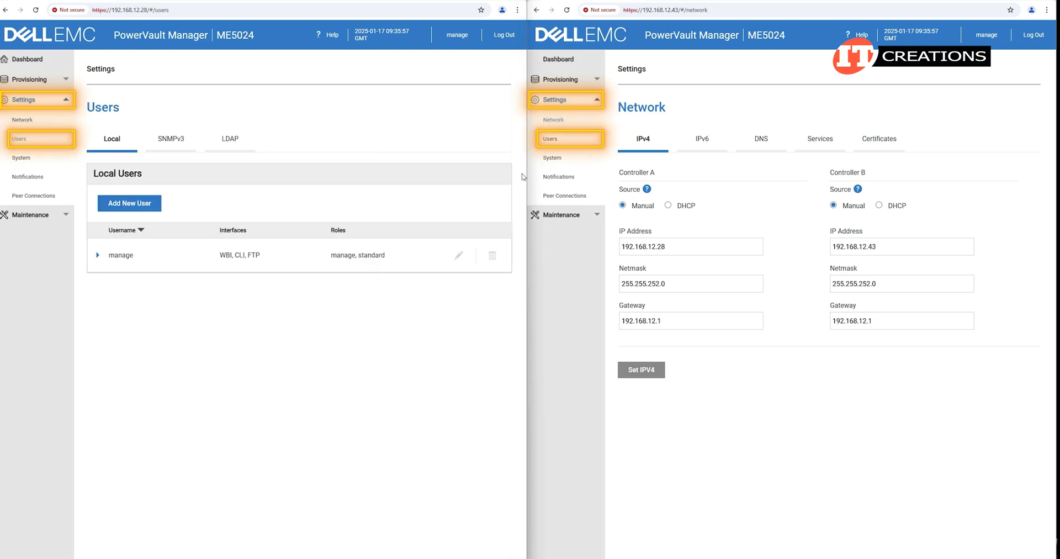
left_click(552, 140)
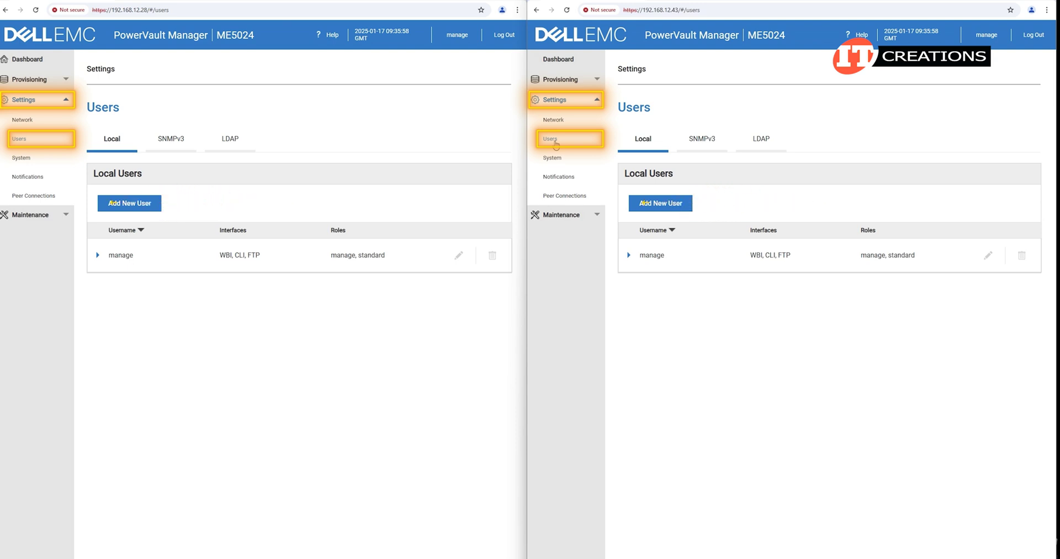
left_click(22, 157)
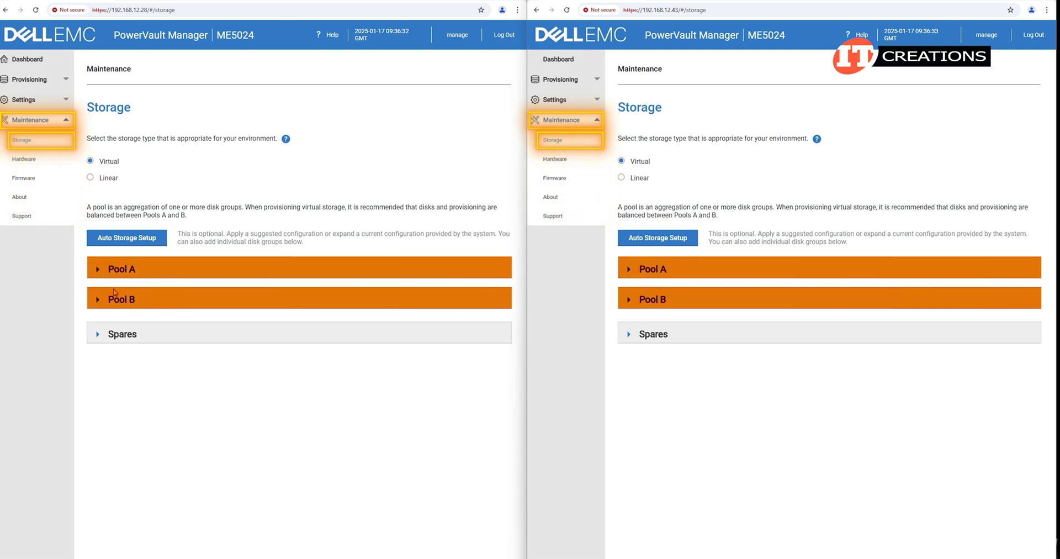
Expand Pool A to view its disk groups.
left_click(98, 269)
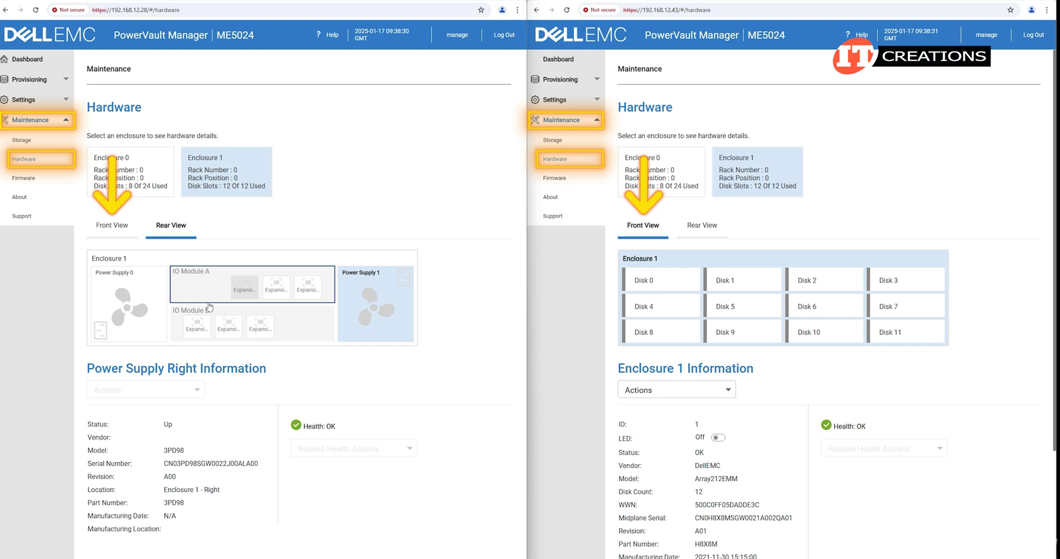
Show the details for IO Module A in the enclosure's rear view.
left_click(209, 289)
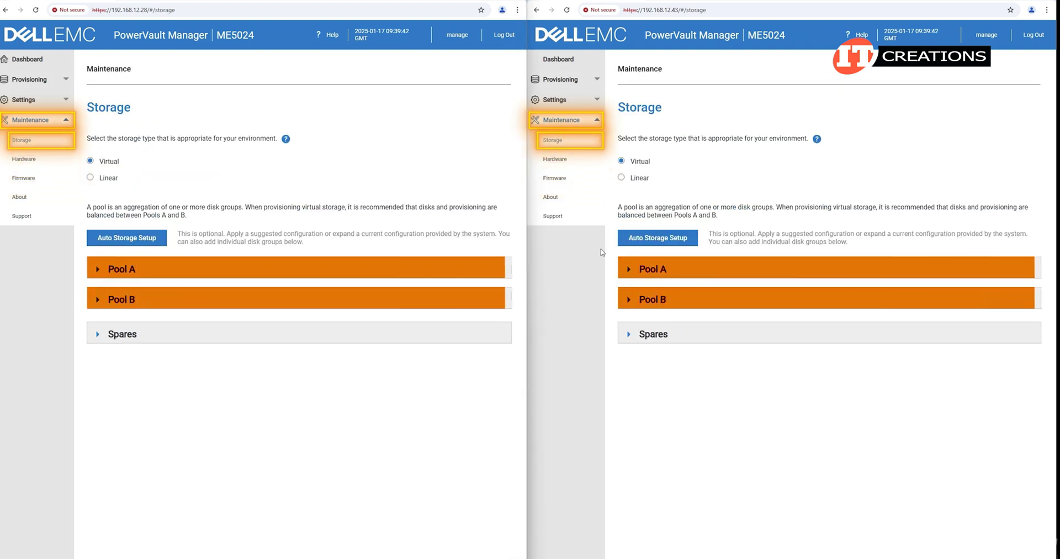
Expand Pool A and Pool B to reveal their disk groups.
left_click(652, 269)
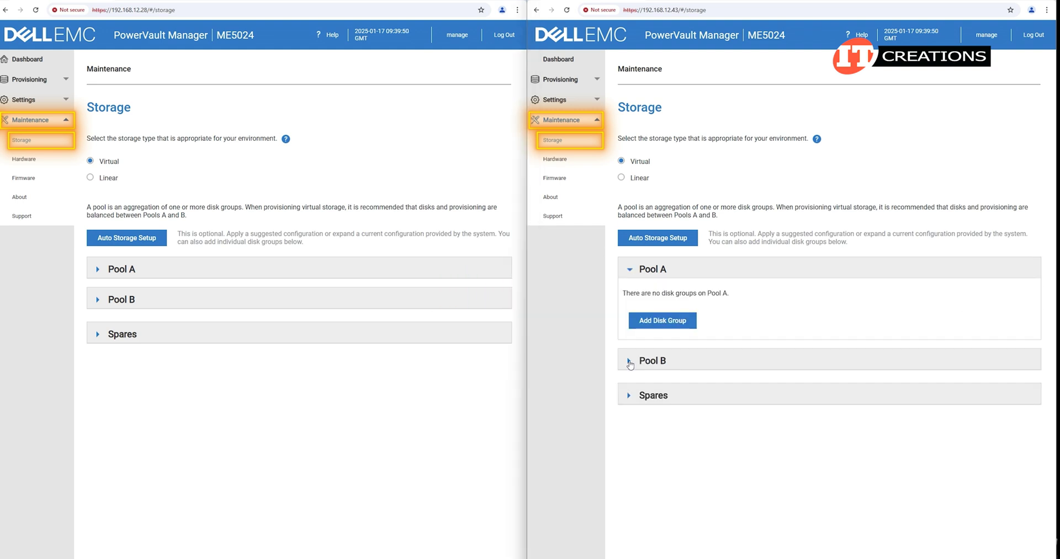
left_click(653, 360)
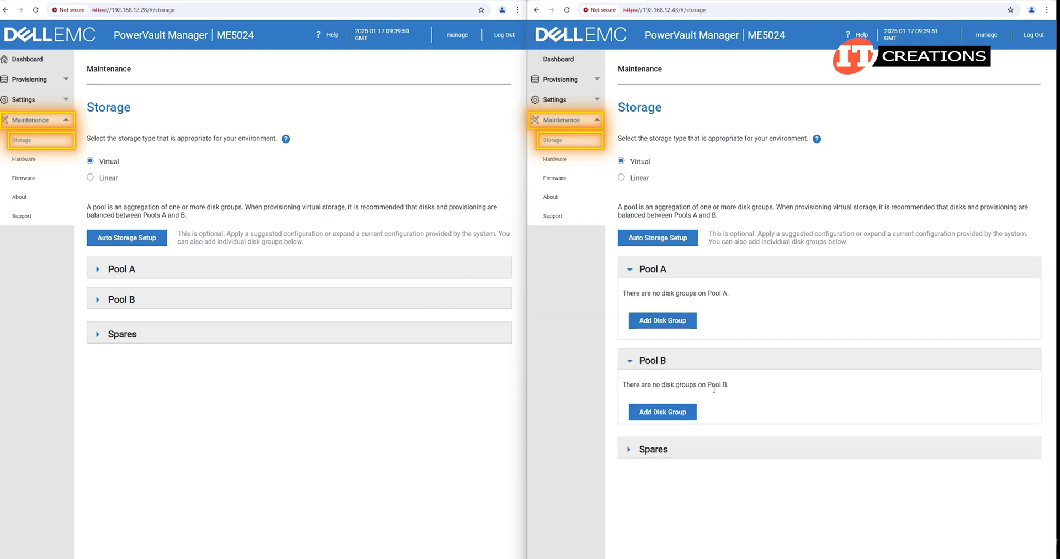
left_click(98, 270)
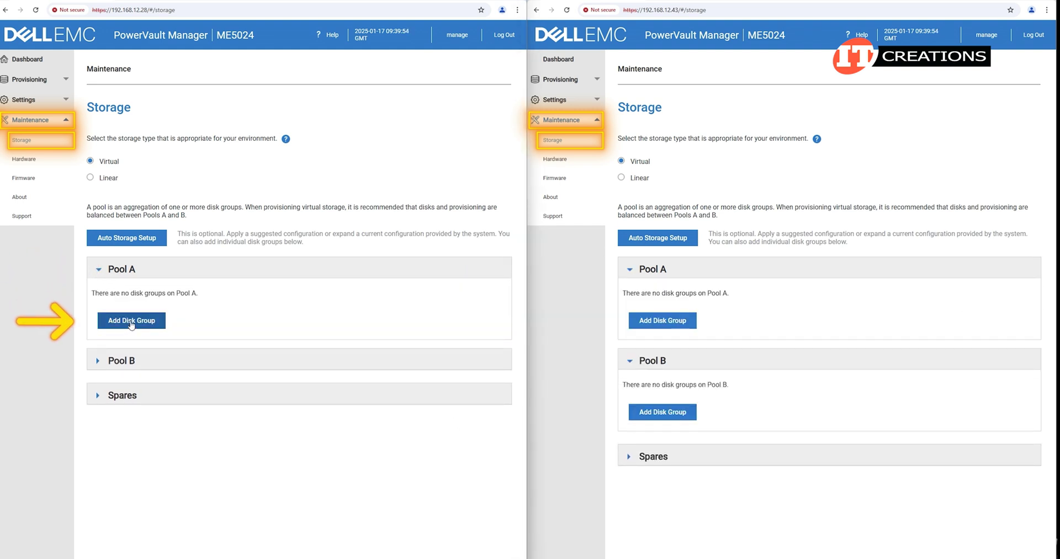
Start a new Pool A disk group and browse the Available Disks list.
left_click(133, 322)
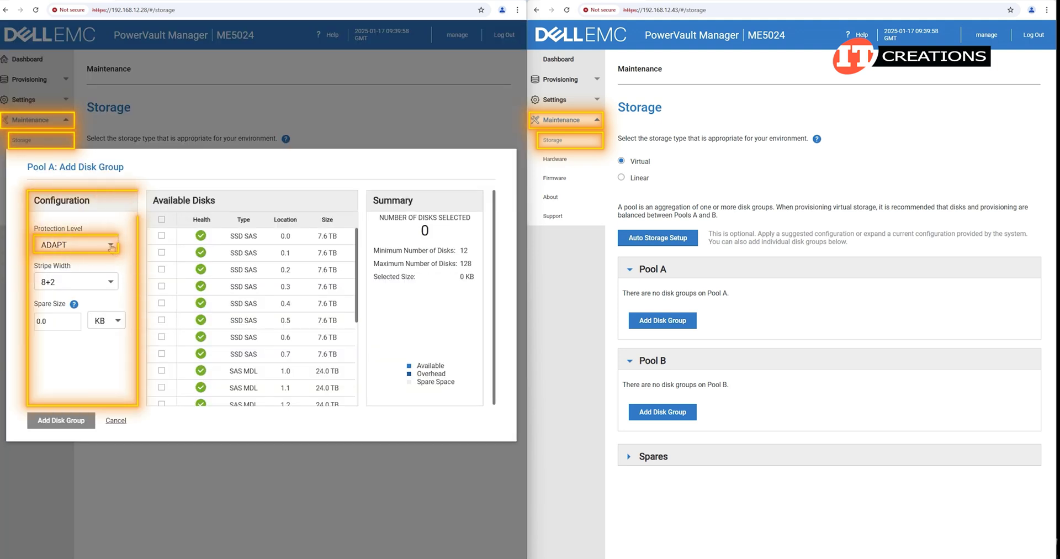
scroll(258, 303, "down", 2)
scroll(258, 303, "down", 2)
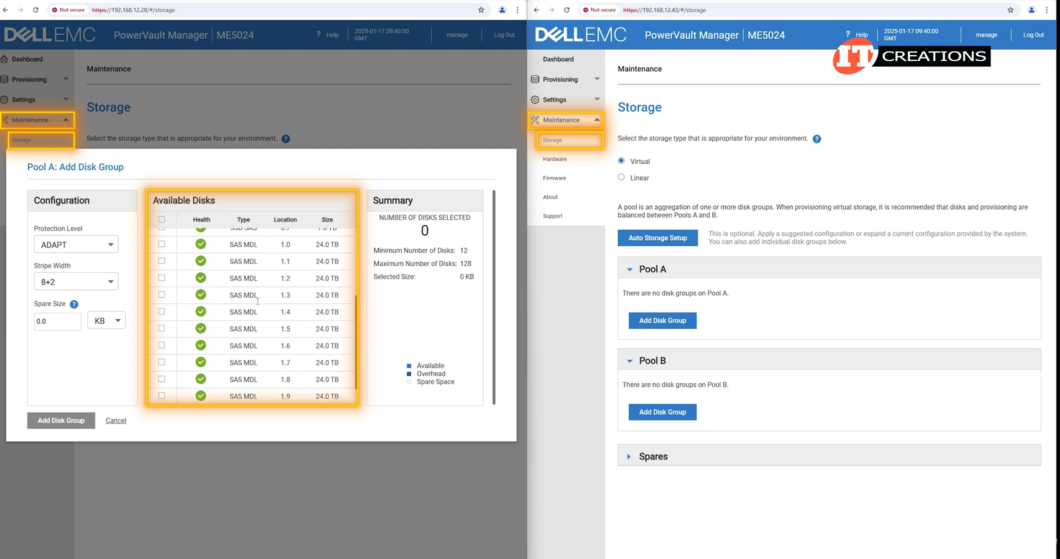
scroll(264, 357, "up", 4)
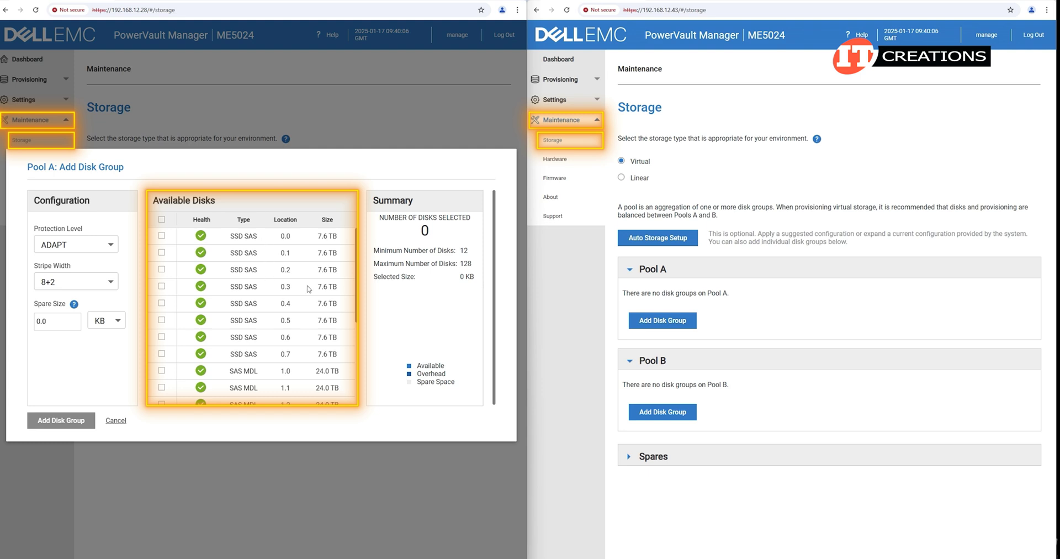
scroll(359, 305, "down", 1)
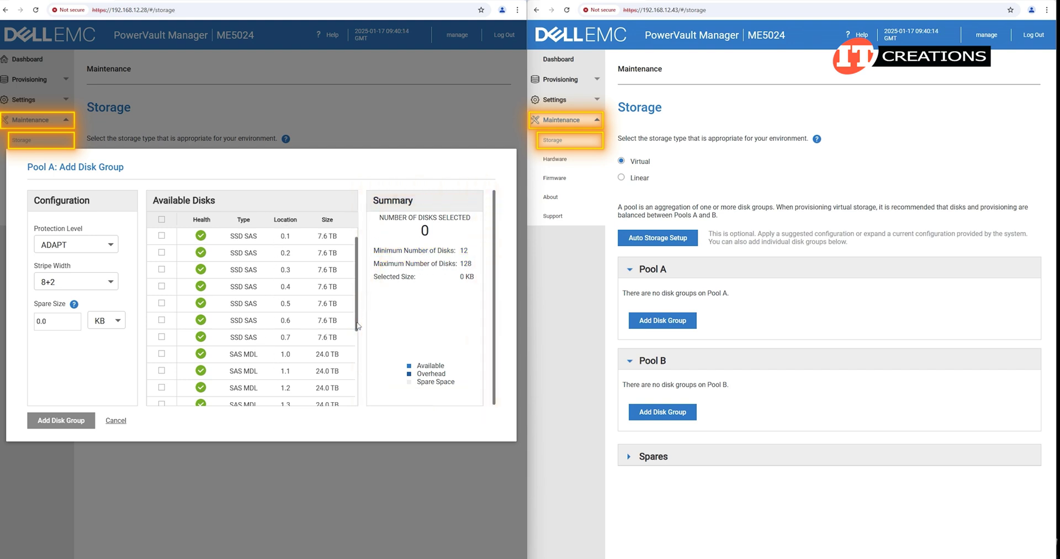
scroll(356, 319, "up", 1)
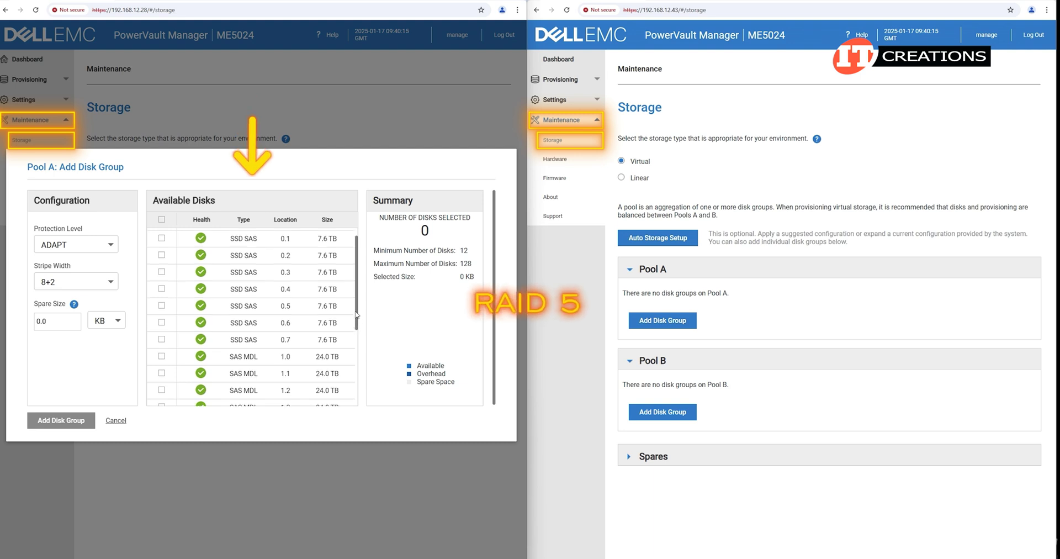
Select disks 0.0 through 0.7 and create RAID5 disk group dgA01 in Pool A.
left_click(162, 236)
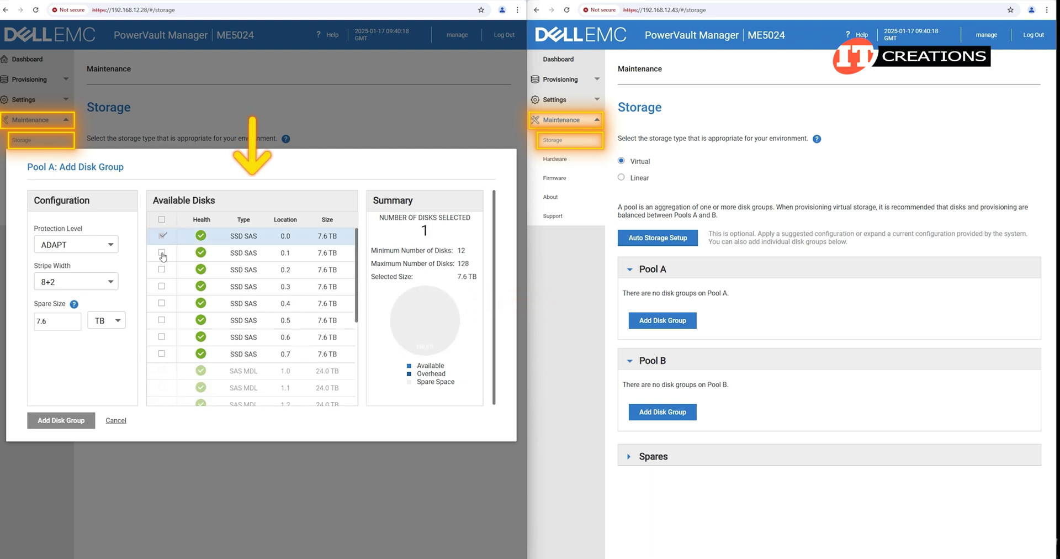
left_click(162, 253)
left_click(162, 269)
left_click(162, 286)
left_click(162, 303)
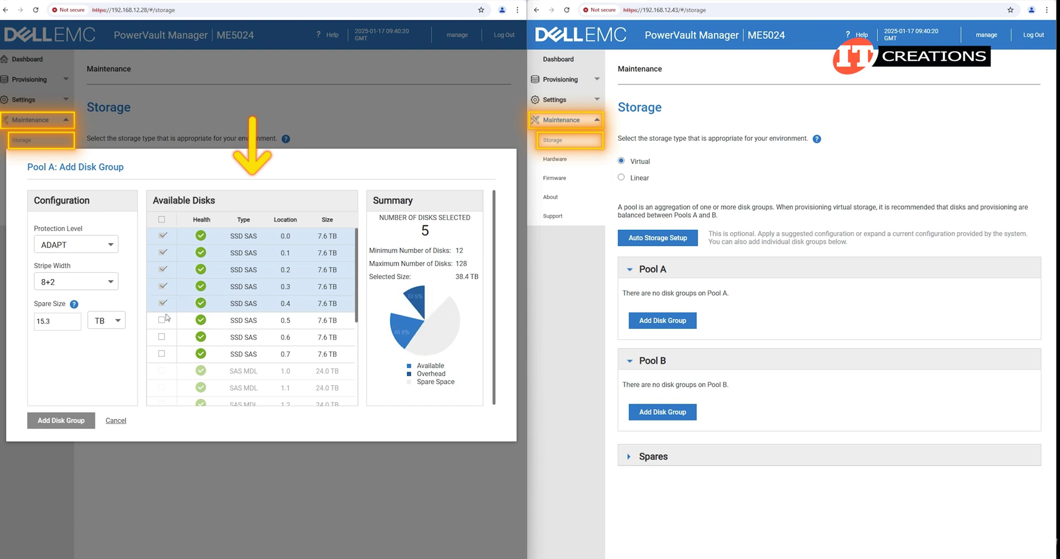
left_click(162, 319)
left_click(162, 336)
left_click(162, 353)
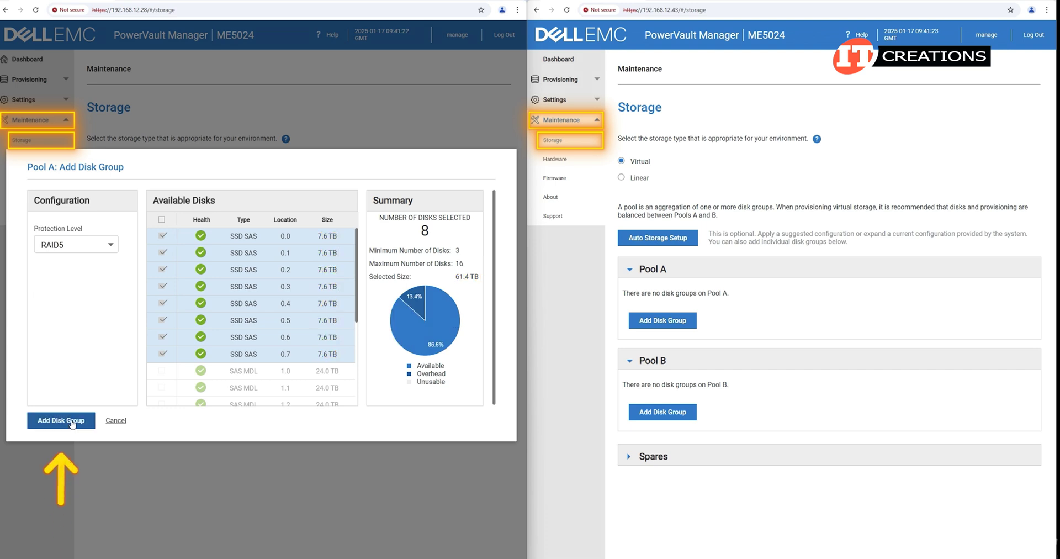
left_click(72, 423)
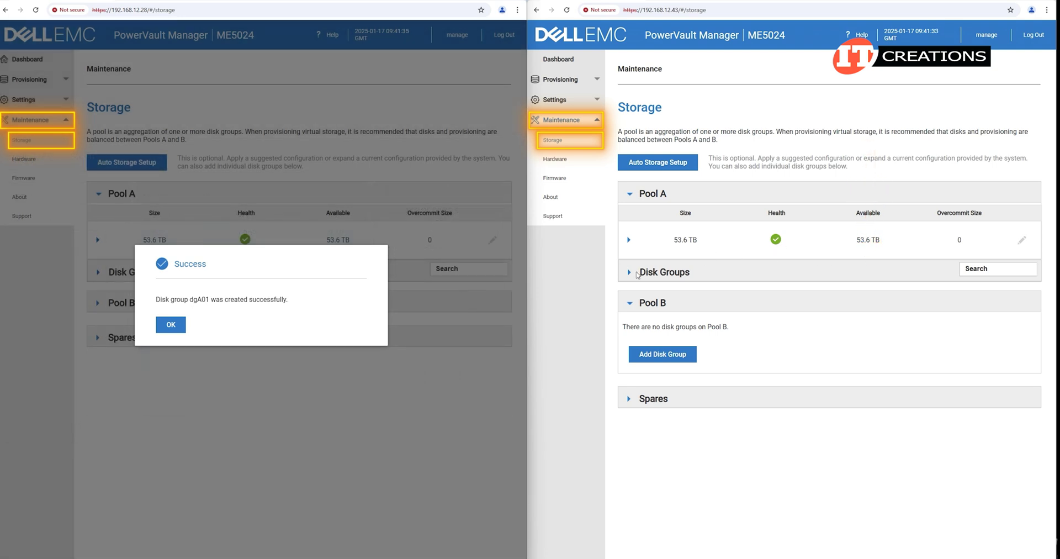
Dismiss the success message and expand Pool A's disk groups and Pool B.
left_click(170, 325)
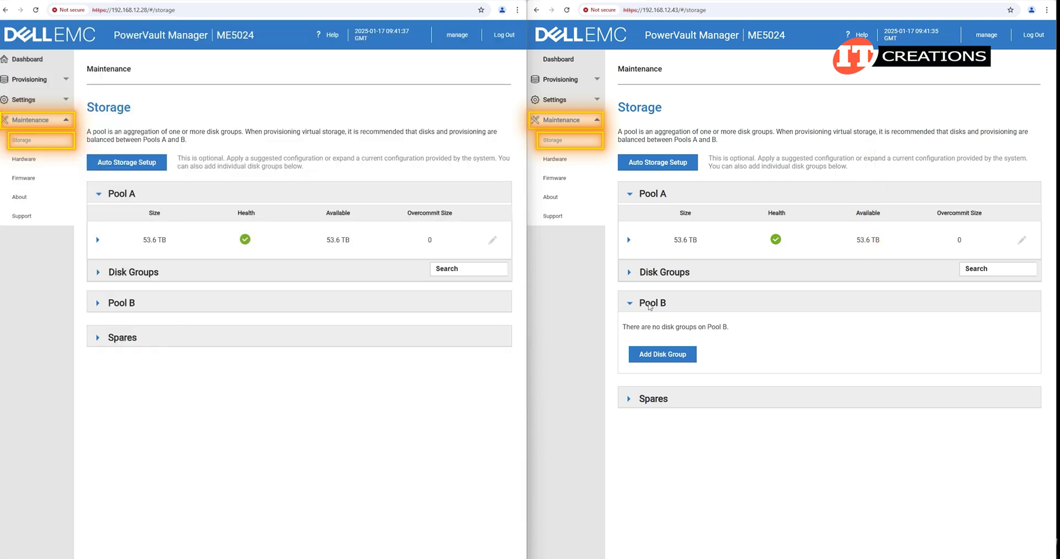
left_click(629, 272)
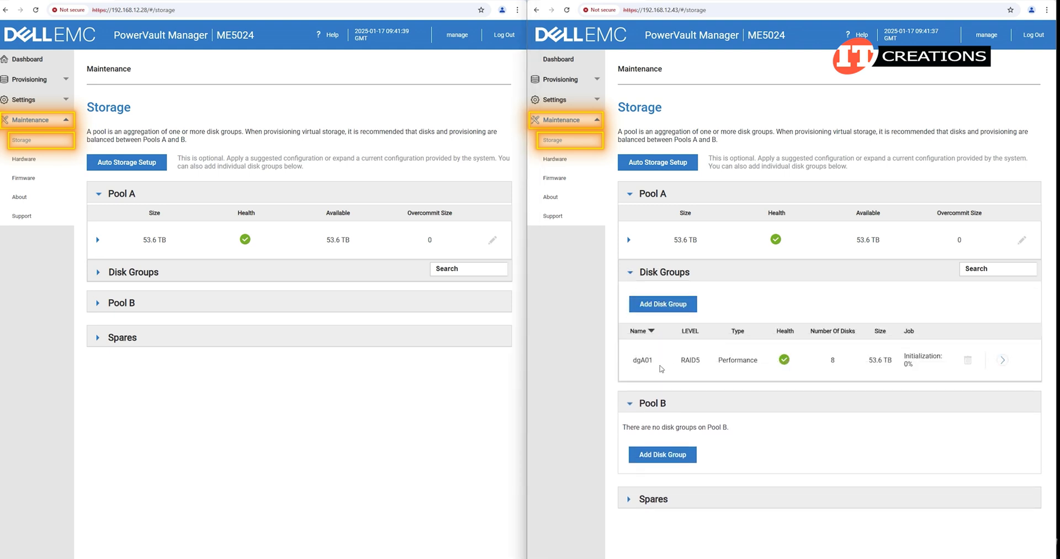
left_click(129, 272)
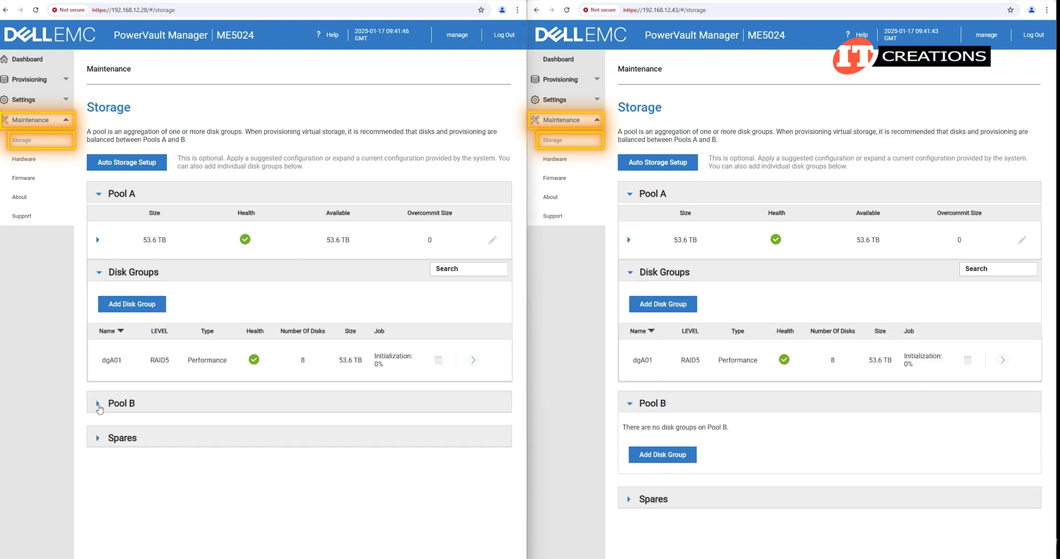
left_click(100, 404)
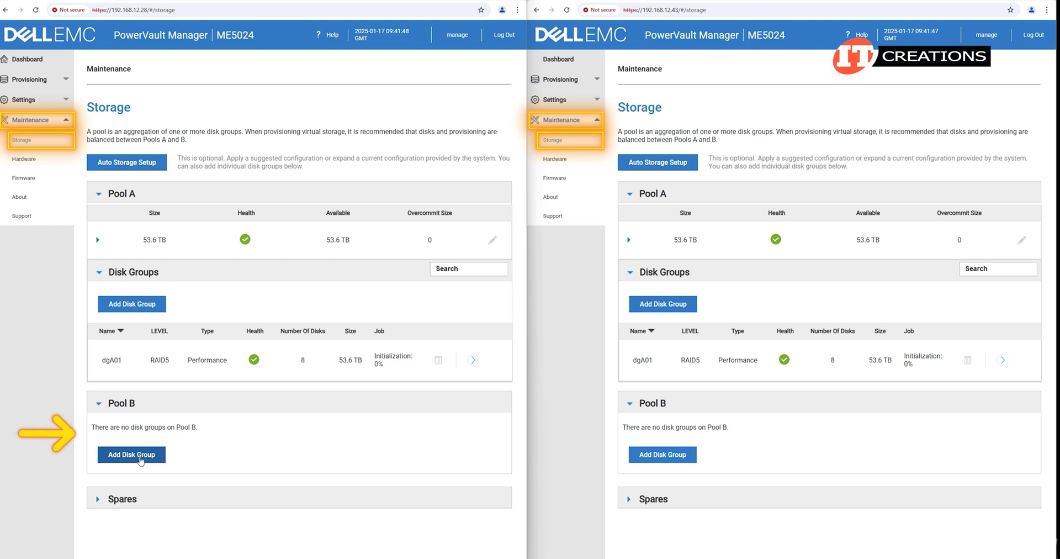
Begin a Pool B disk group with protection level RAID10.
left_click(139, 457)
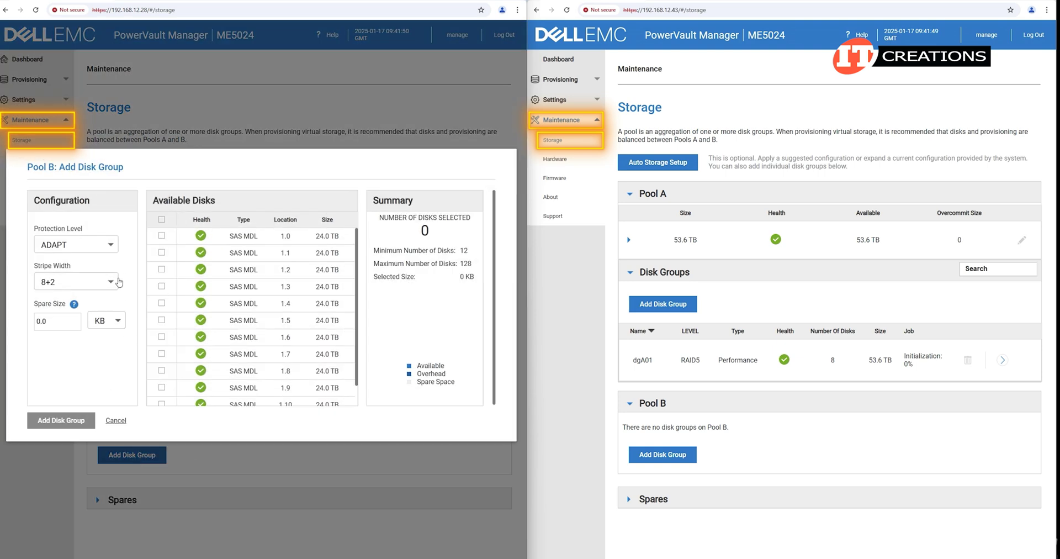
left_click(108, 248)
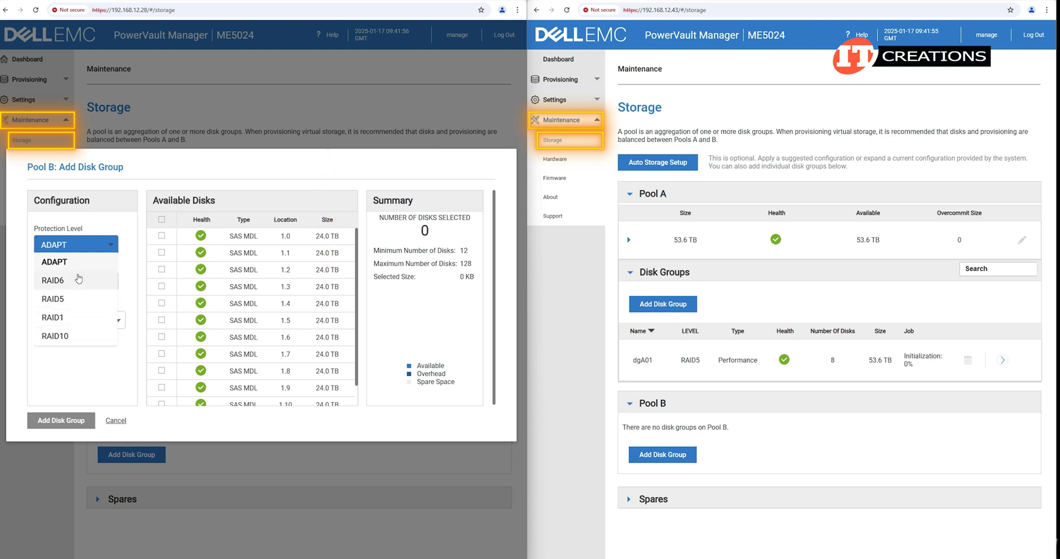
left_click(86, 336)
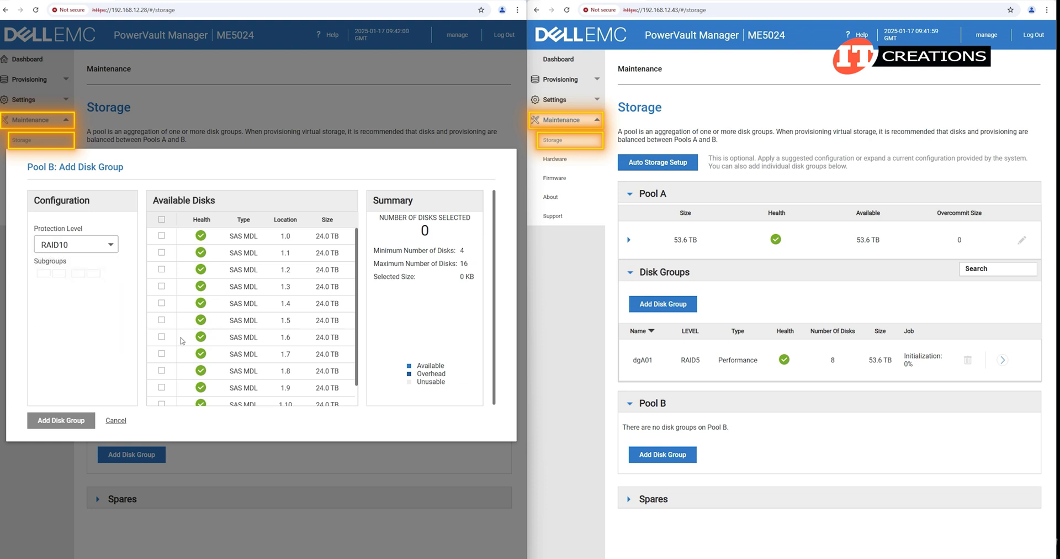
scroll(278, 360, "down", 2)
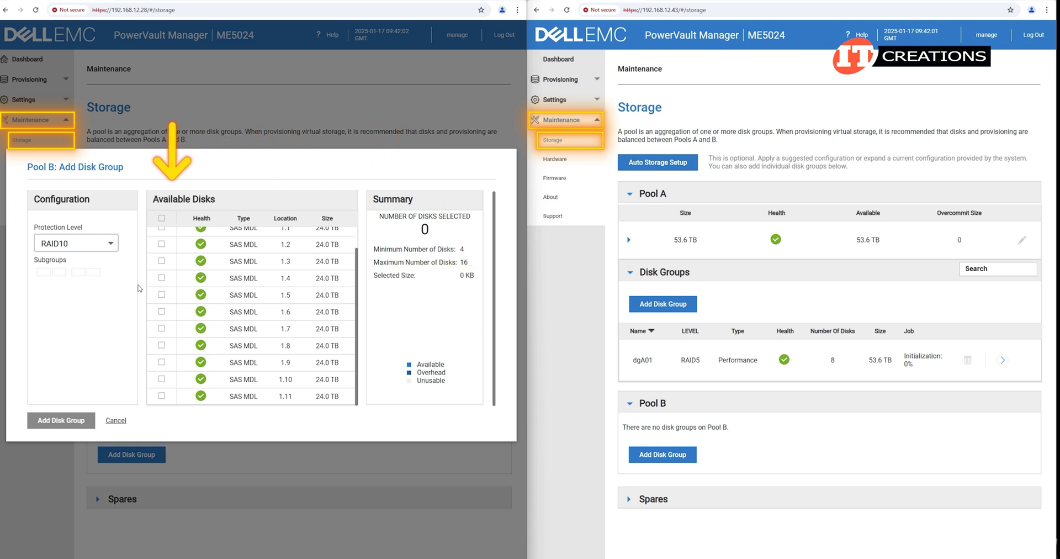
Tick disks 1.0 through 1.11 in the Available Disks list for the RAID10 group.
left_click(162, 219)
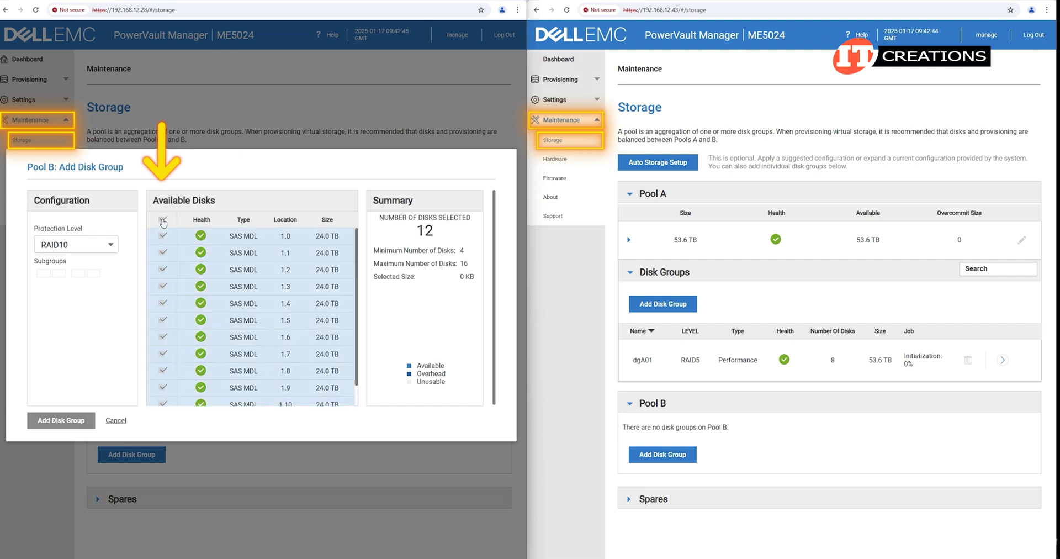
left_click(162, 220)
left_click(160, 236)
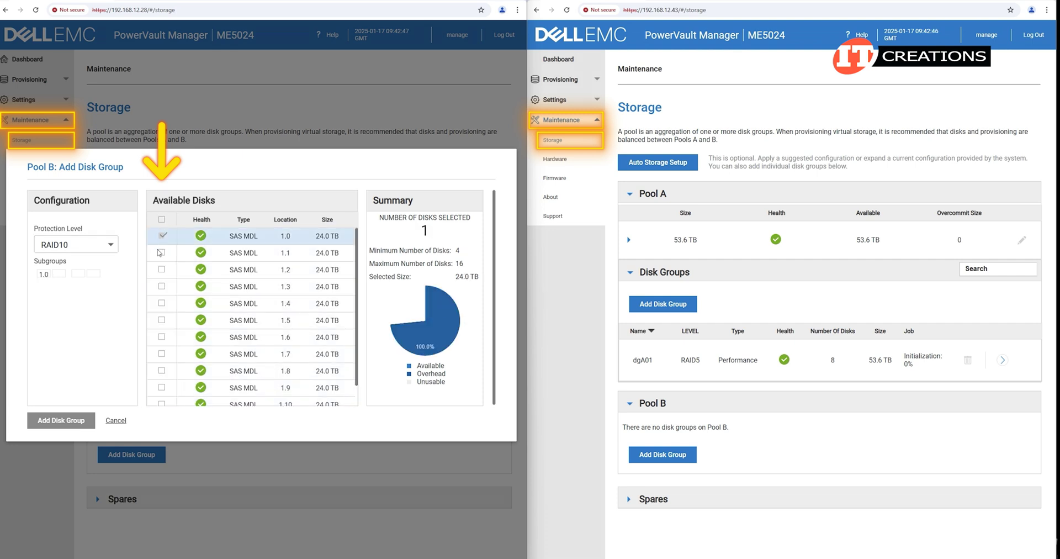
left_click(161, 254)
left_click(162, 269)
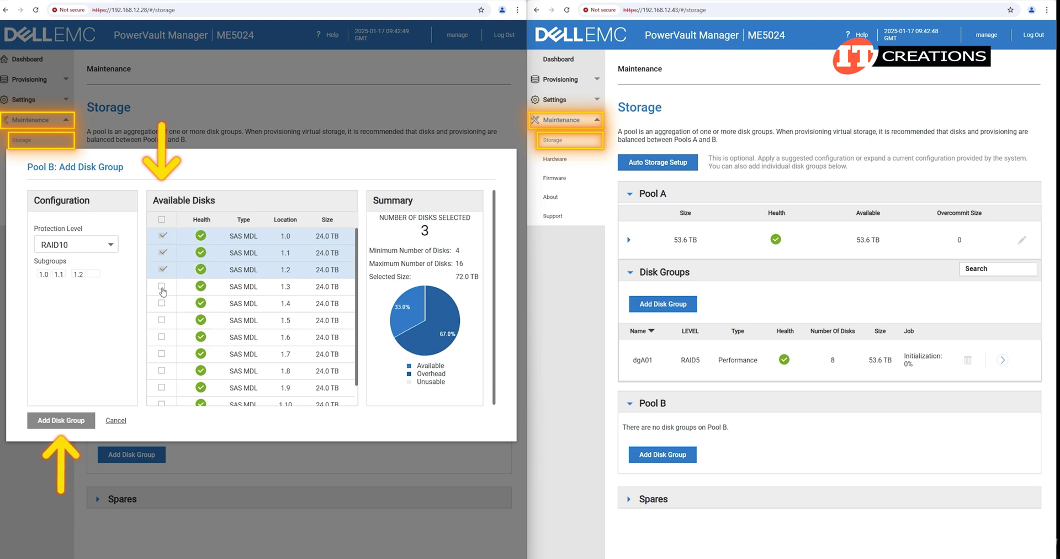
left_click(161, 286)
left_click(162, 303)
left_click(162, 320)
left_click(161, 337)
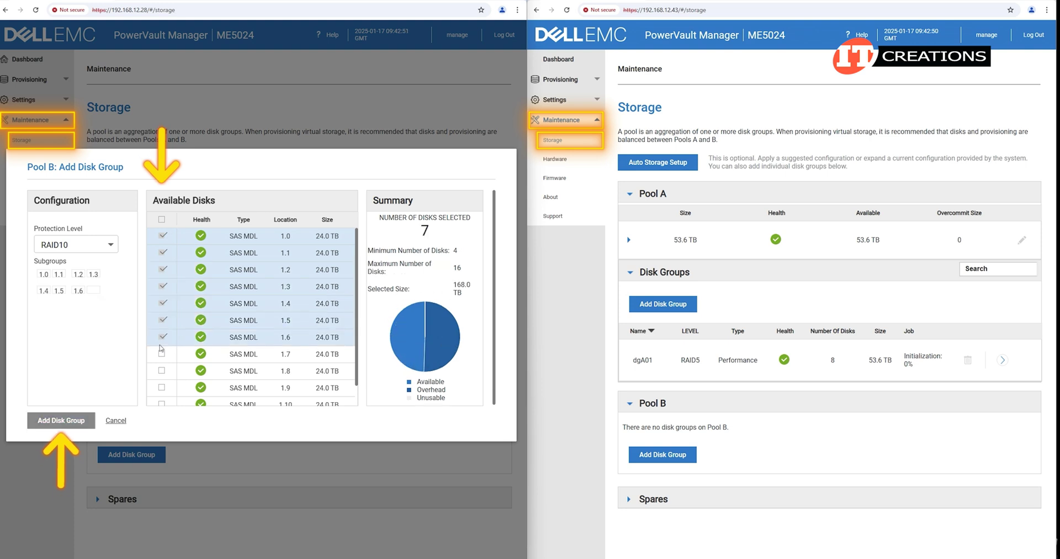
left_click(162, 354)
left_click(162, 370)
left_click(162, 388)
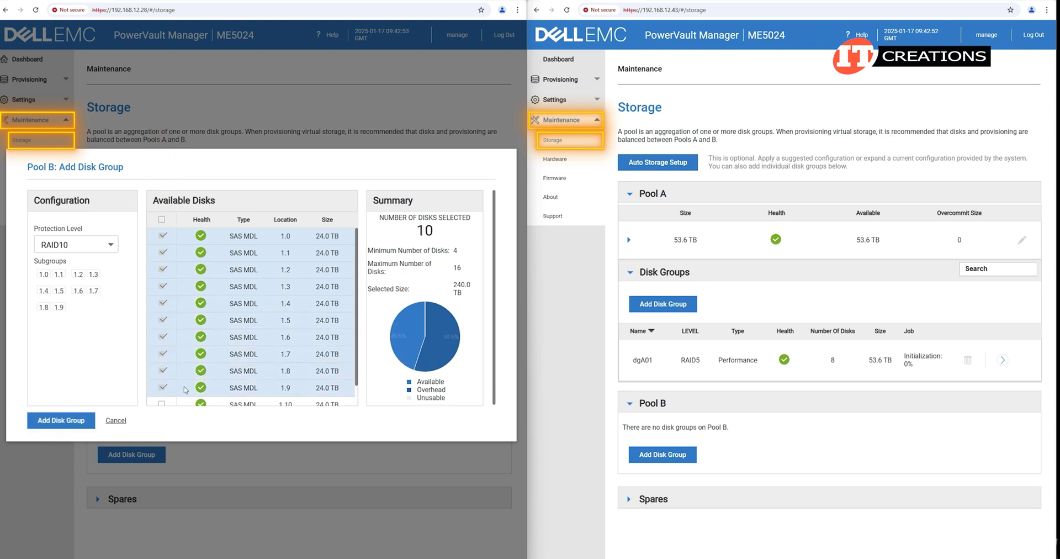
scroll(186, 378, "down", 1)
left_click(163, 381)
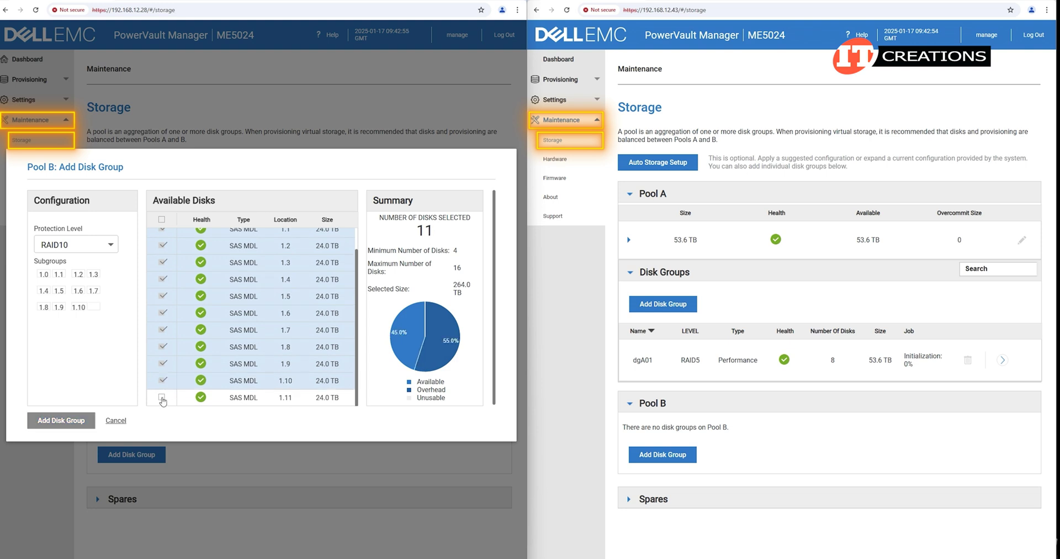
left_click(162, 398)
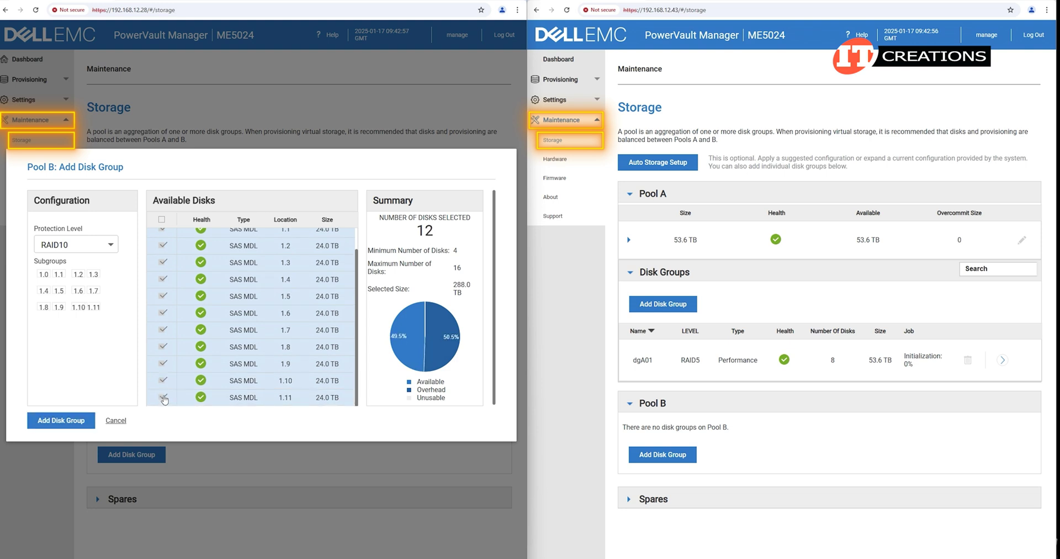
left_click(164, 398)
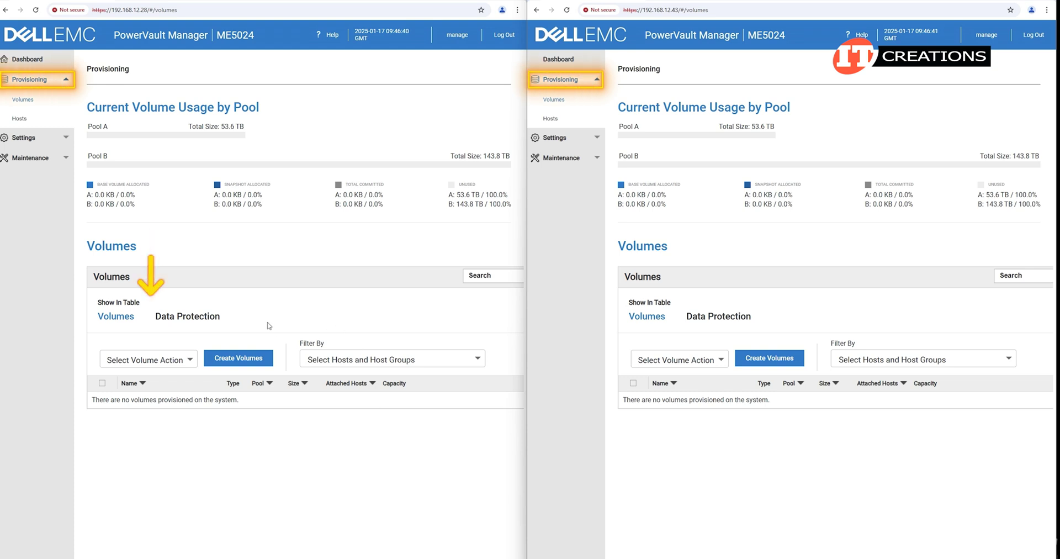
Add a 200 GB volume named testA on Pool A to the Create Volumes list.
left_click(191, 364)
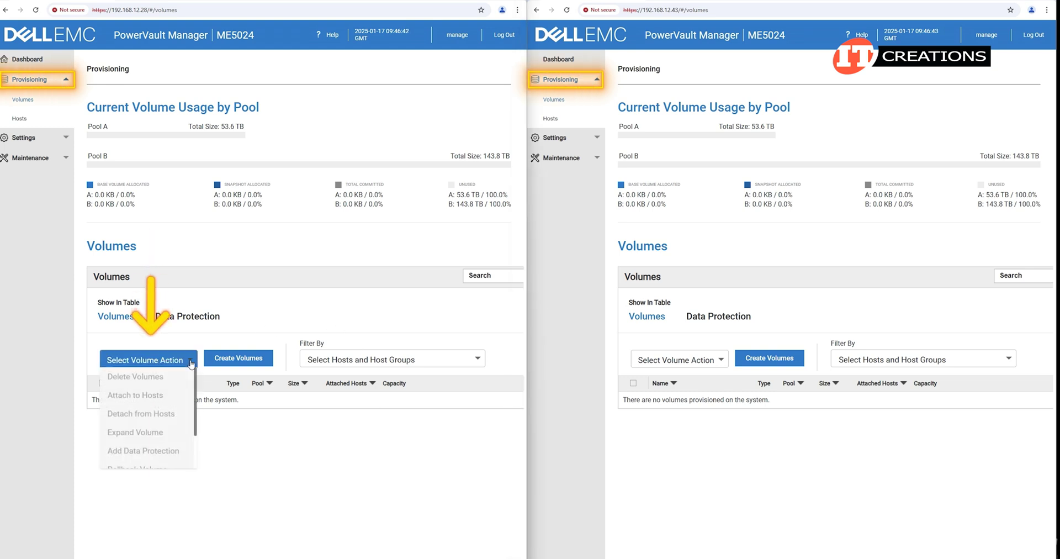
left_click(248, 358)
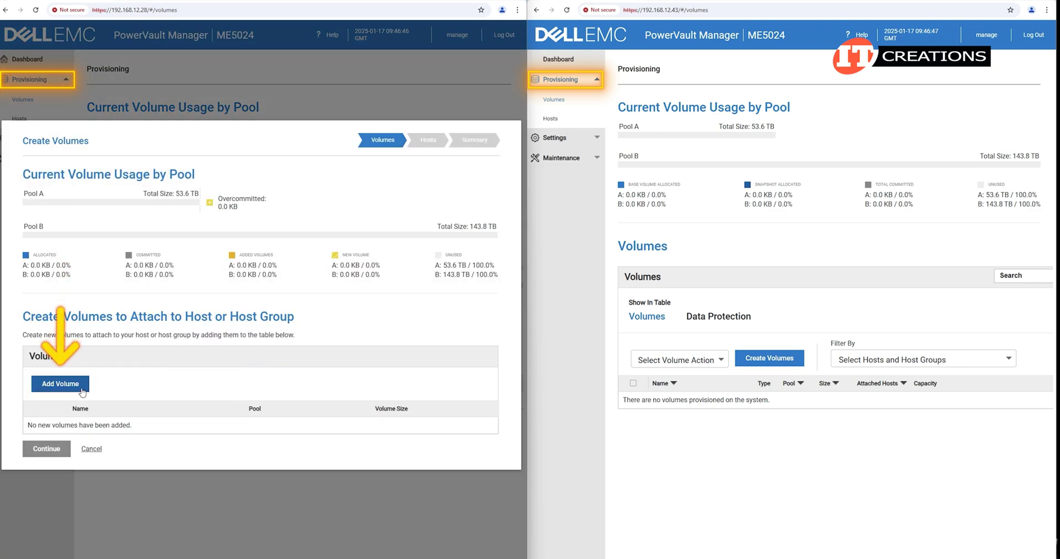
left_click(71, 387)
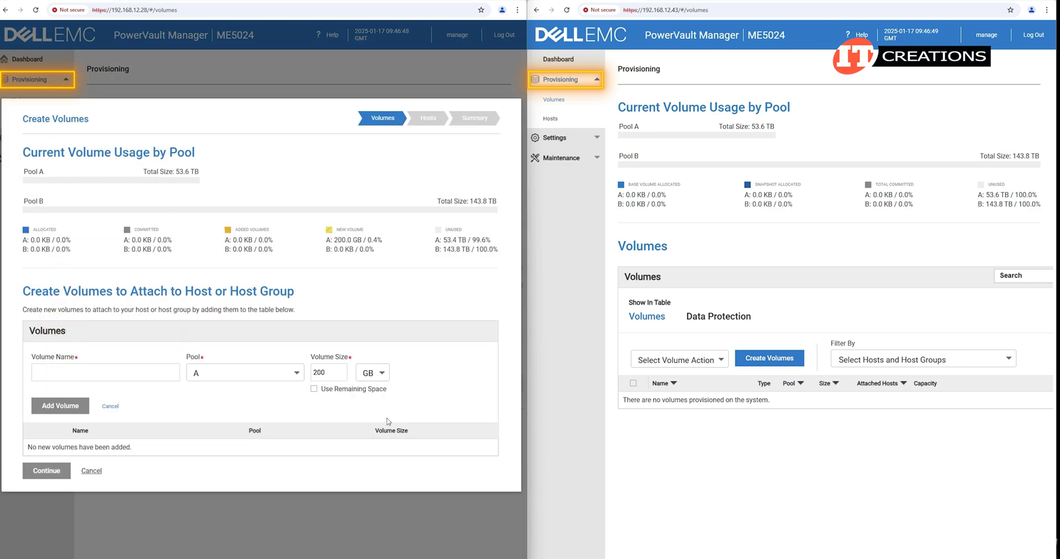
left_click(135, 376)
type("test")
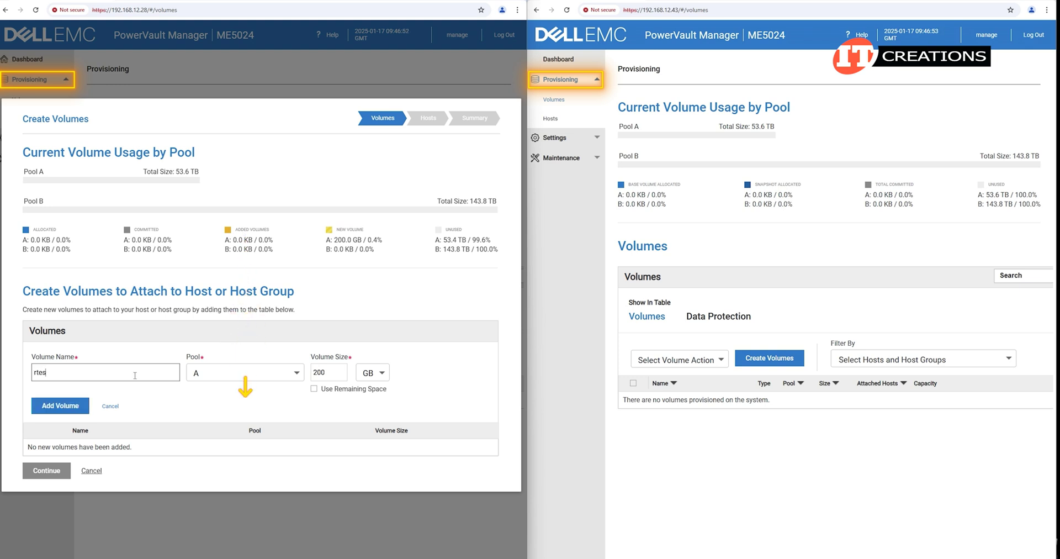
key("BackSpace")
key("BackSpace")
key("BackSpace")
key("BackSpace")
type("te")
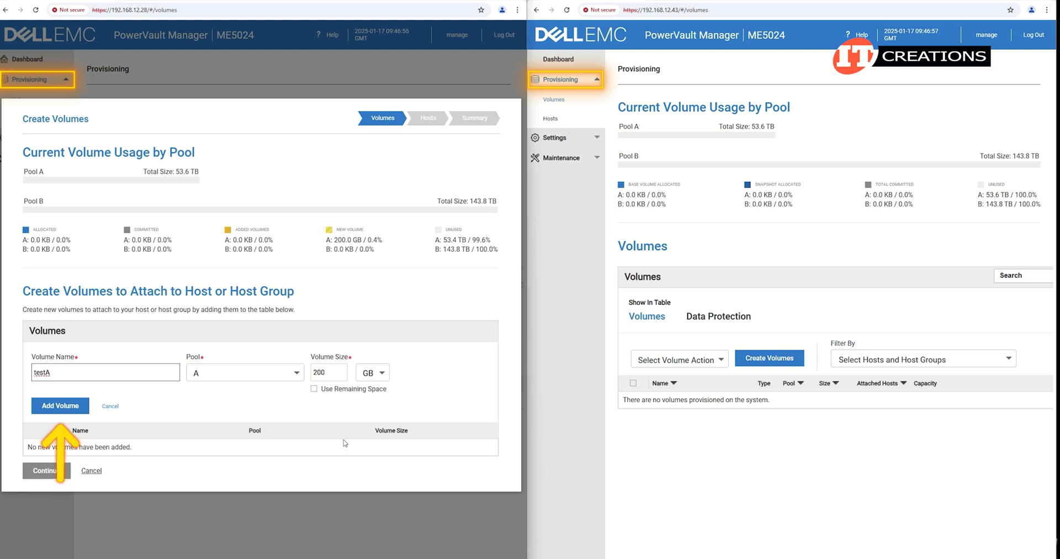
left_click(59, 407)
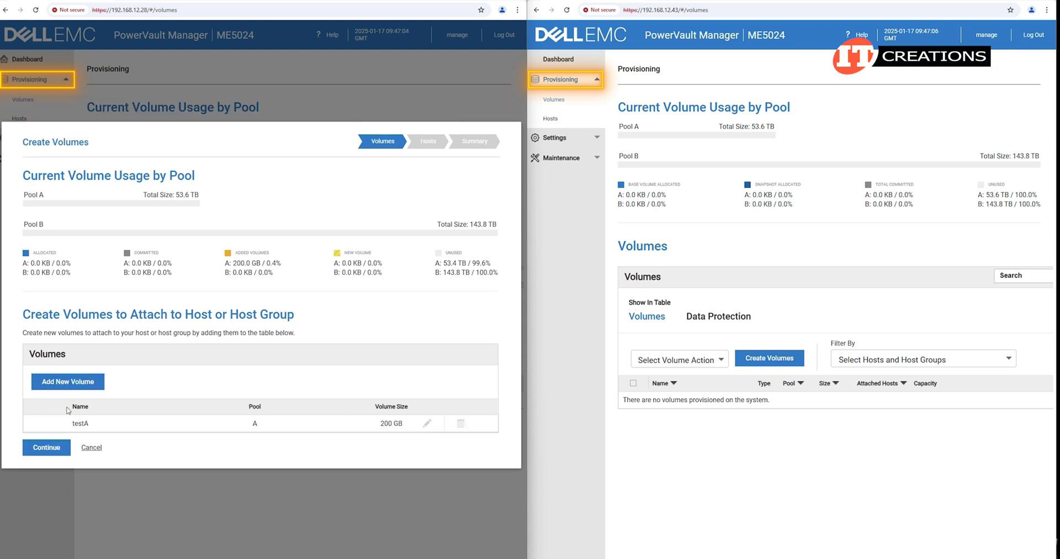